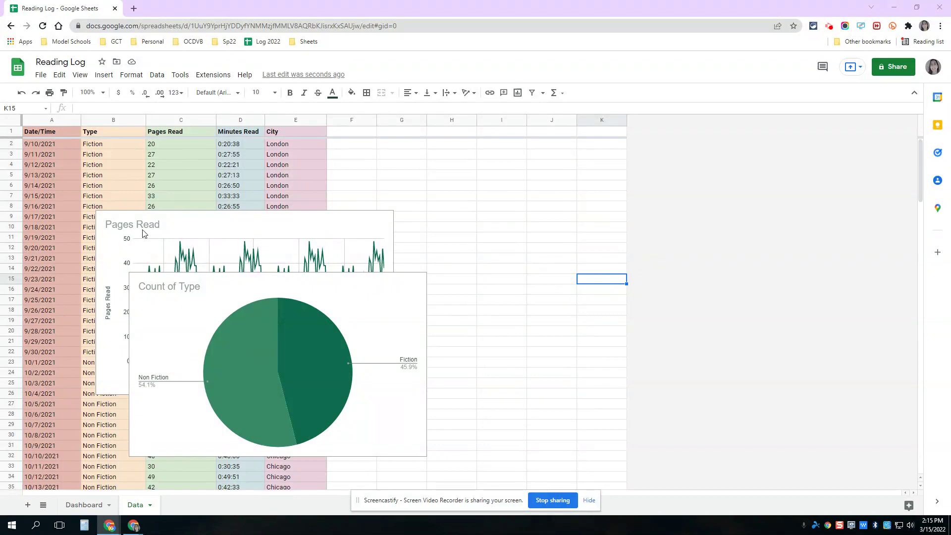
Move the Pages Read and Count of Type charts beside the data in columns F to K, stacking the line chart above the pie chart.
left_click(212, 226)
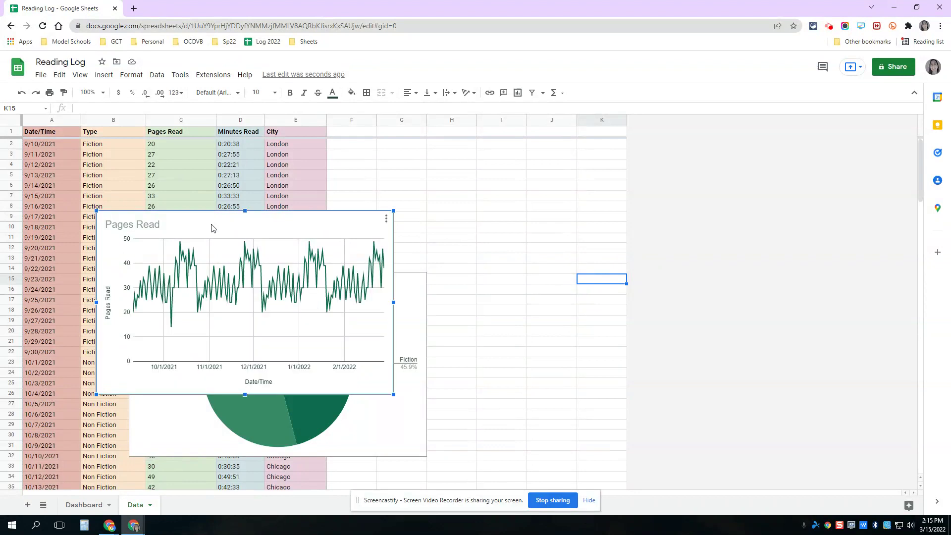
left_click_drag(205, 223, 439, 153)
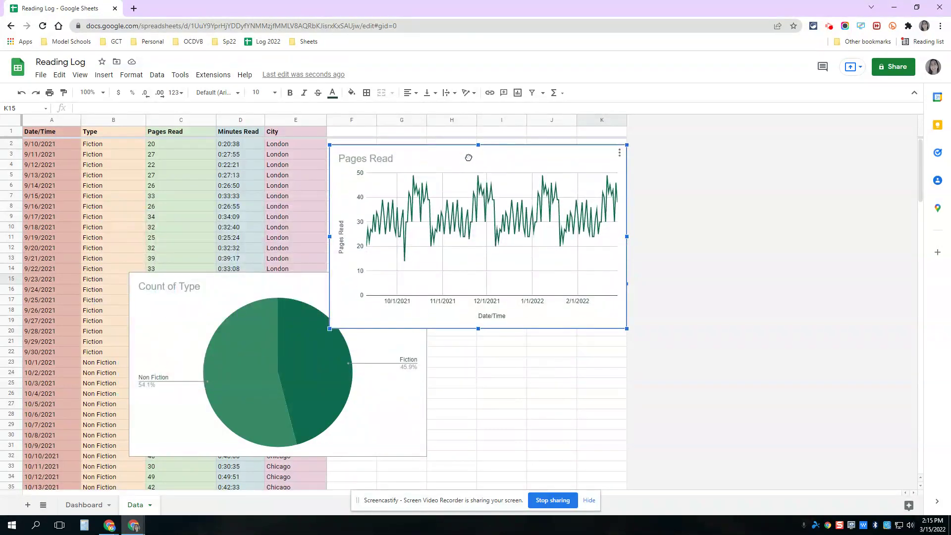
left_click_drag(249, 277, 447, 320)
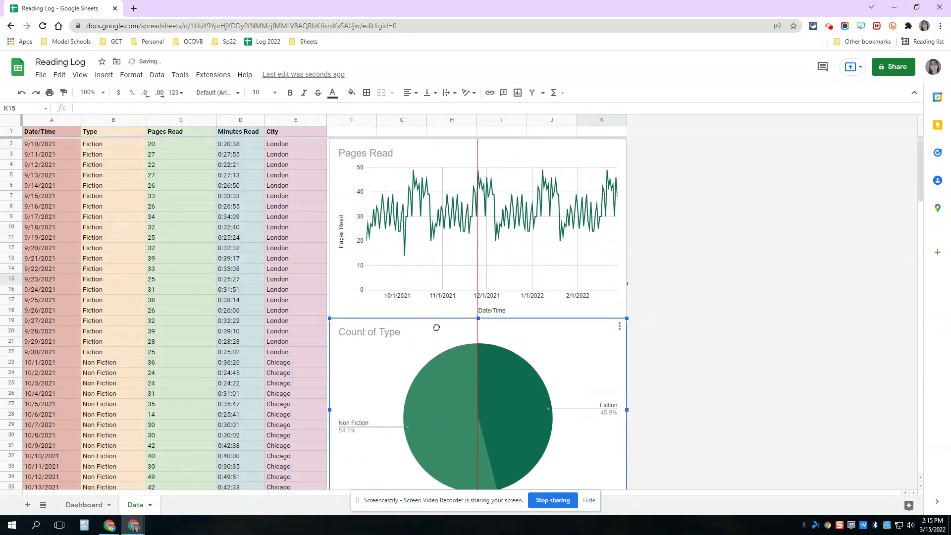
scroll(444, 283, "down", 1)
left_click_drag(356, 120, 501, 120)
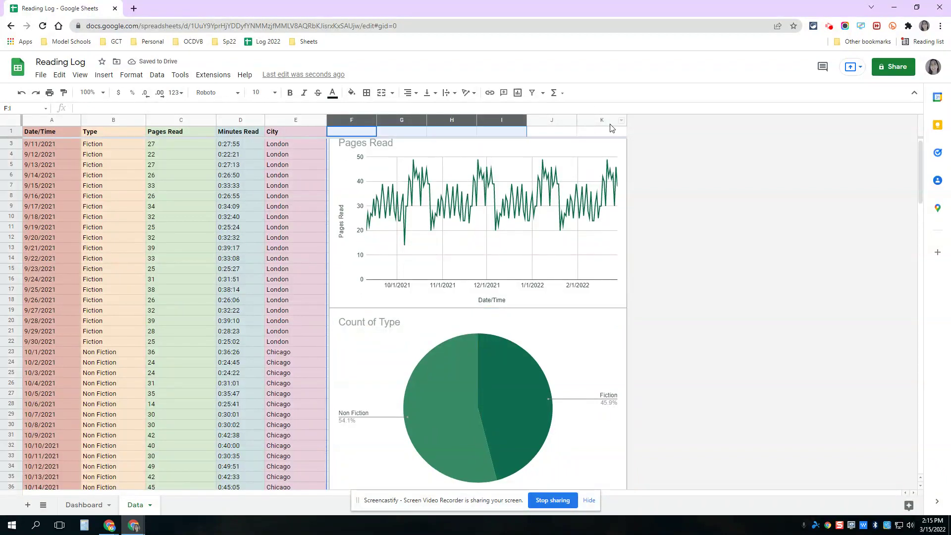
right_click(496, 122)
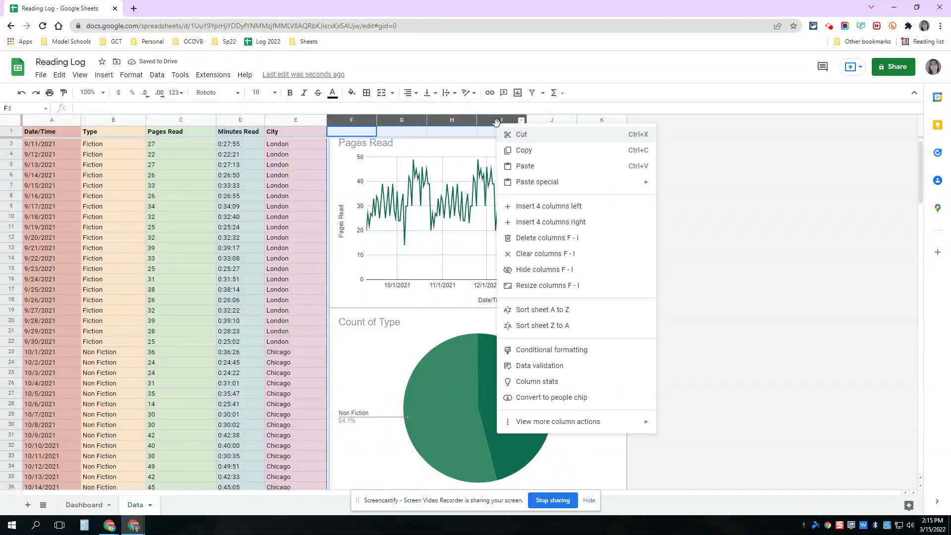
left_click(696, 219)
Shrink the Pages Read chart so it takes up less space beside the data.
left_click(520, 223)
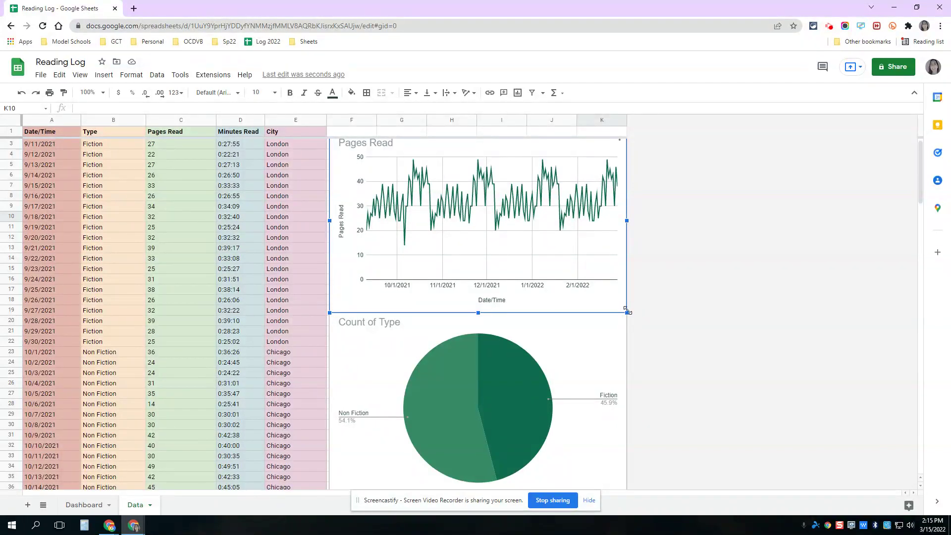
left_click_drag(627, 312, 567, 276)
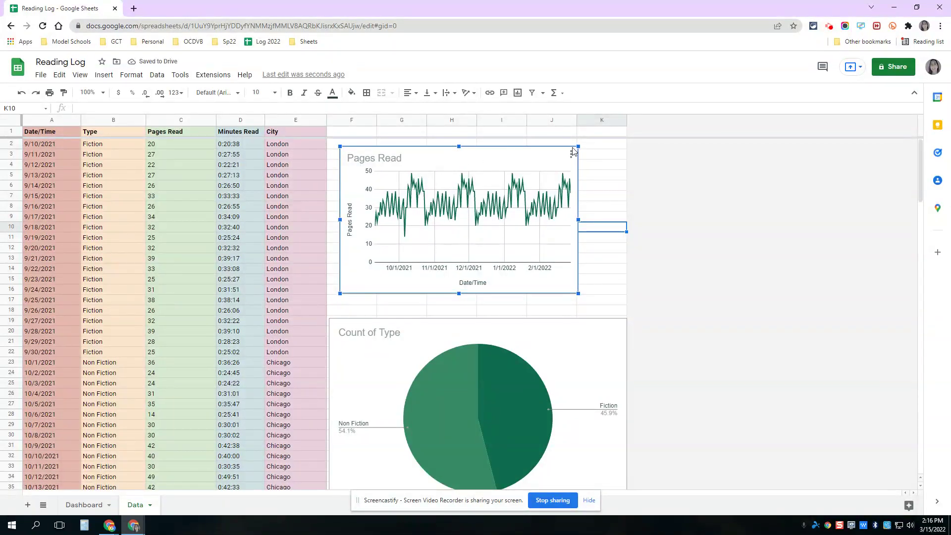
mouse_move(580, 147)
left_mouse_down()
mouse_move(503, 191)
mouse_move(589, 164)
mouse_move(587, 144)
left_mouse_up()
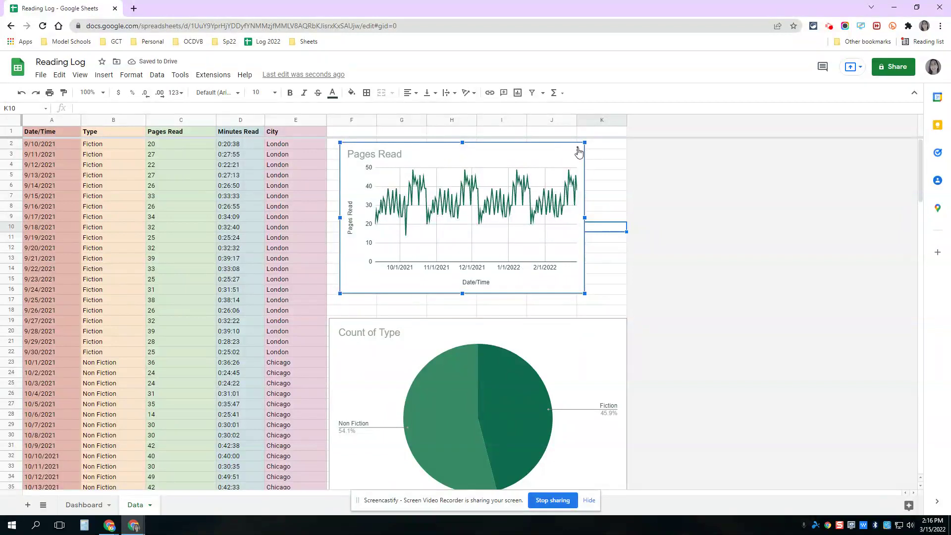
left_click(756, 195)
Delete the Pages Read chart and undo the deletion.
left_click(551, 160)
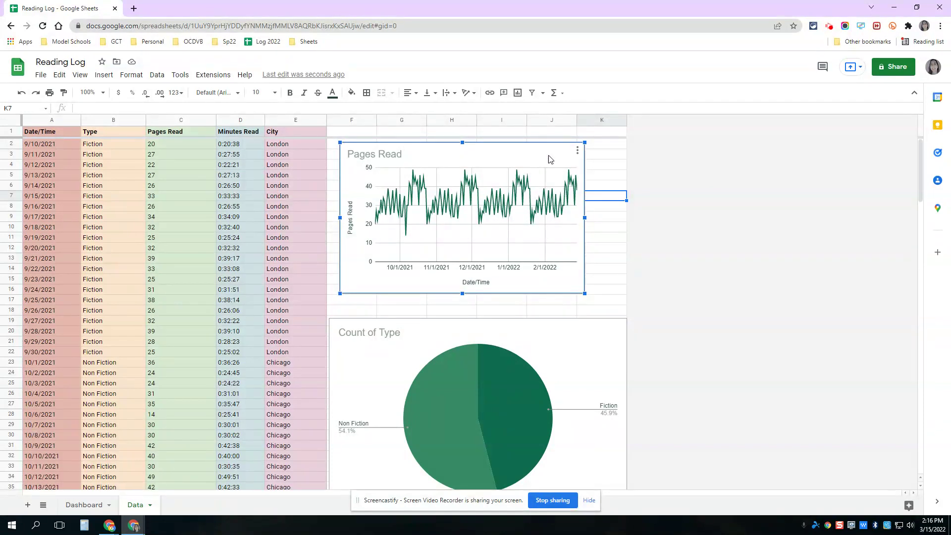
key("Delete")
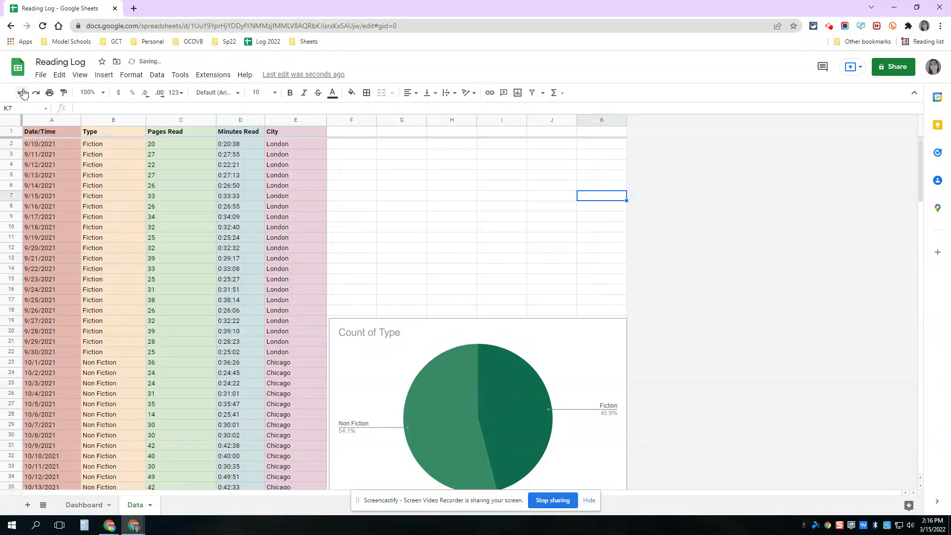
left_click(21, 93)
Delete the Pages Read chart from the Data sheet.
left_click(561, 154)
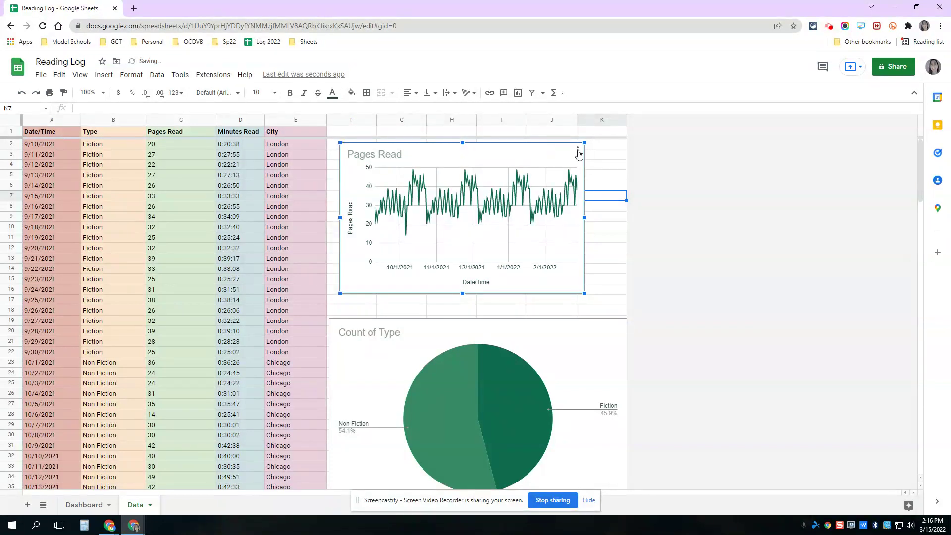
left_click(578, 149)
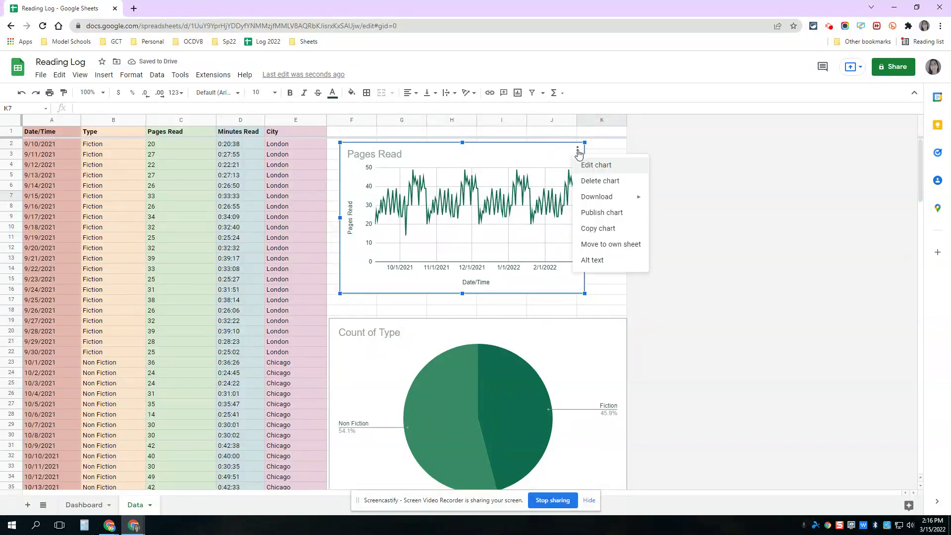
left_click(585, 183)
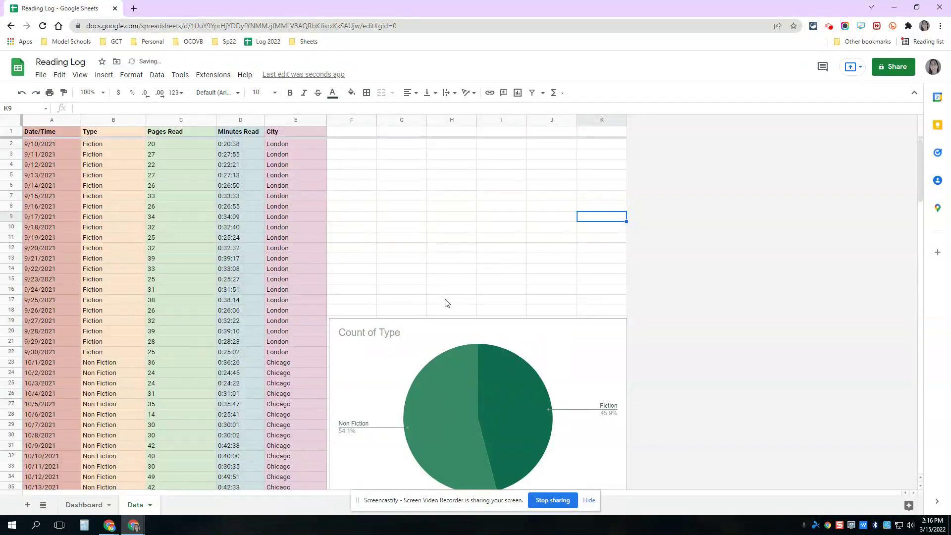
Move the Count of Type pie chart up to row 3 beside the data.
left_click(439, 310)
left_click_drag(431, 340, 431, 166)
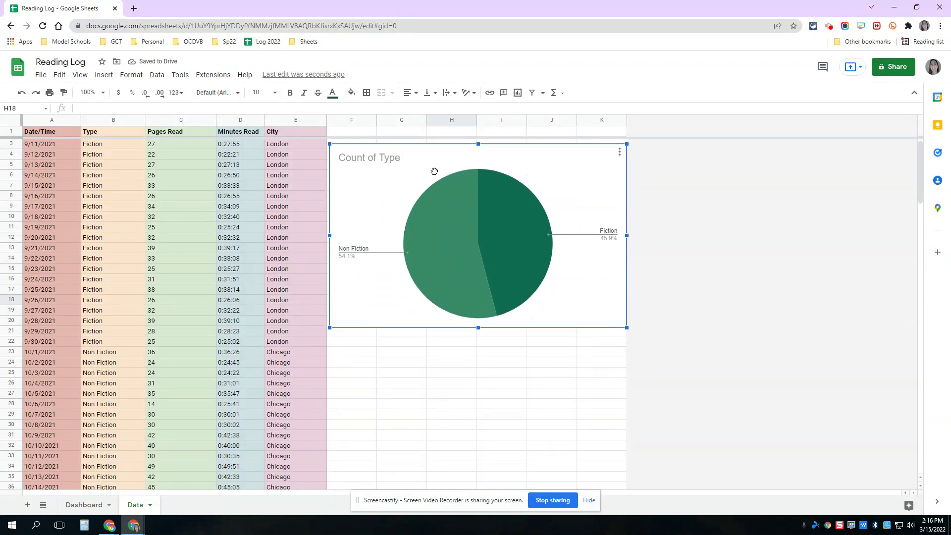
left_click(673, 221)
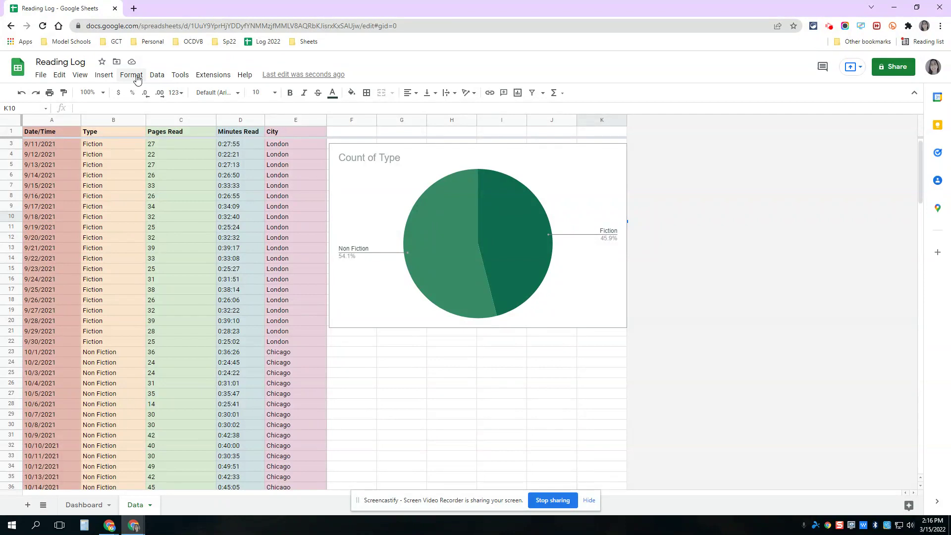
Examine the available spreadsheet themes and the font and color customization options of the Forest theme.
left_click(137, 79)
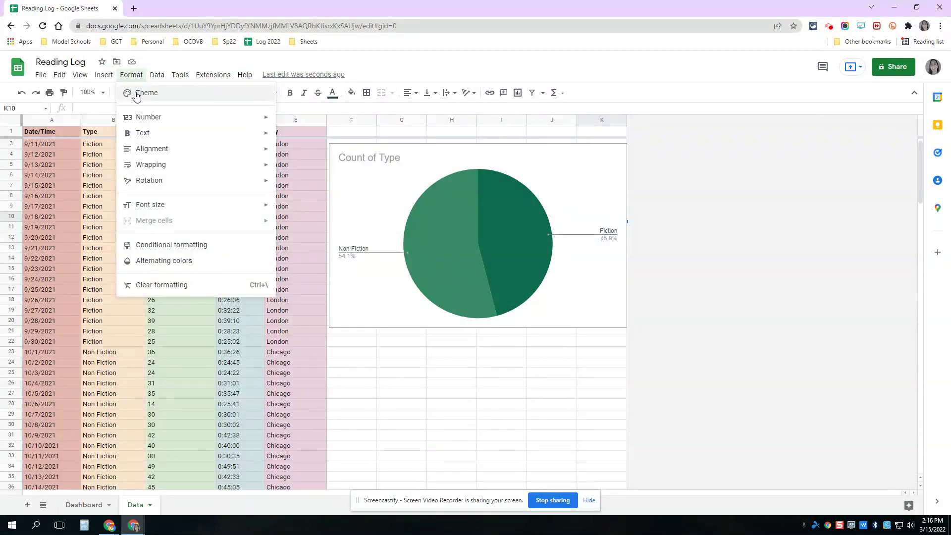
left_click(138, 95)
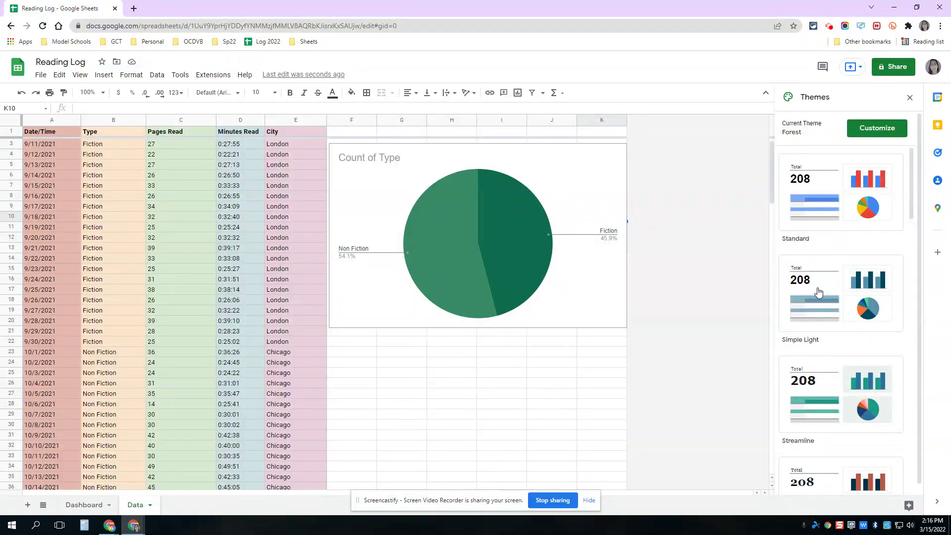
scroll(818, 277, "down", 10)
scroll(822, 301, "down", 5)
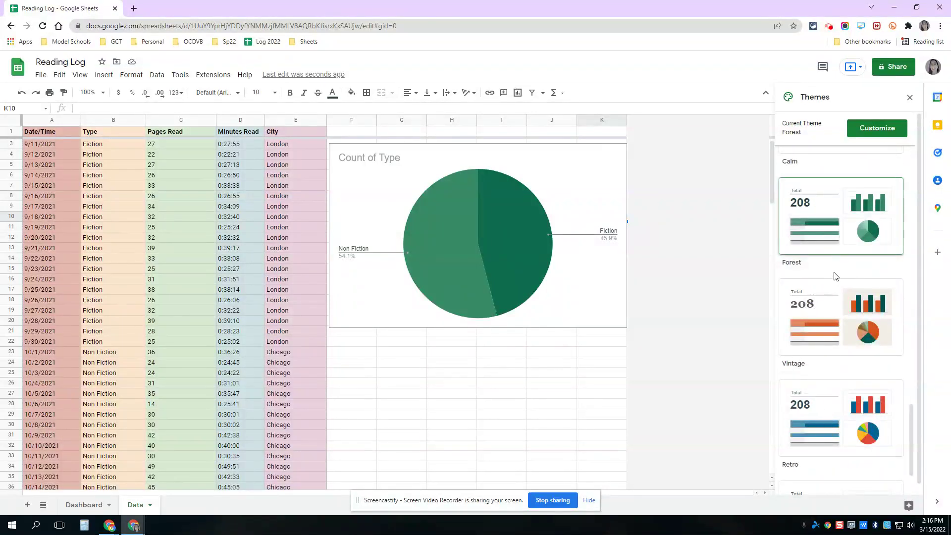
scroll(863, 267, "up", 5)
left_click(871, 127)
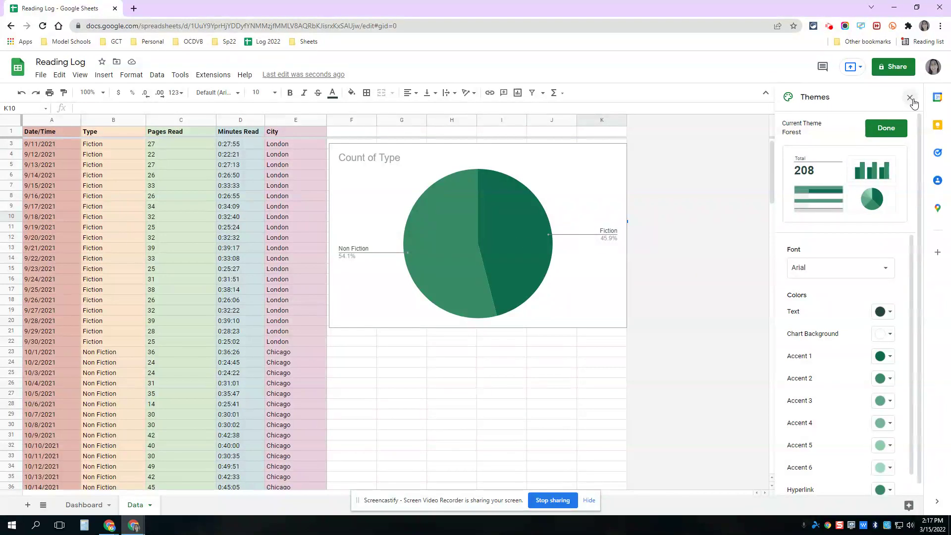
left_click(910, 98)
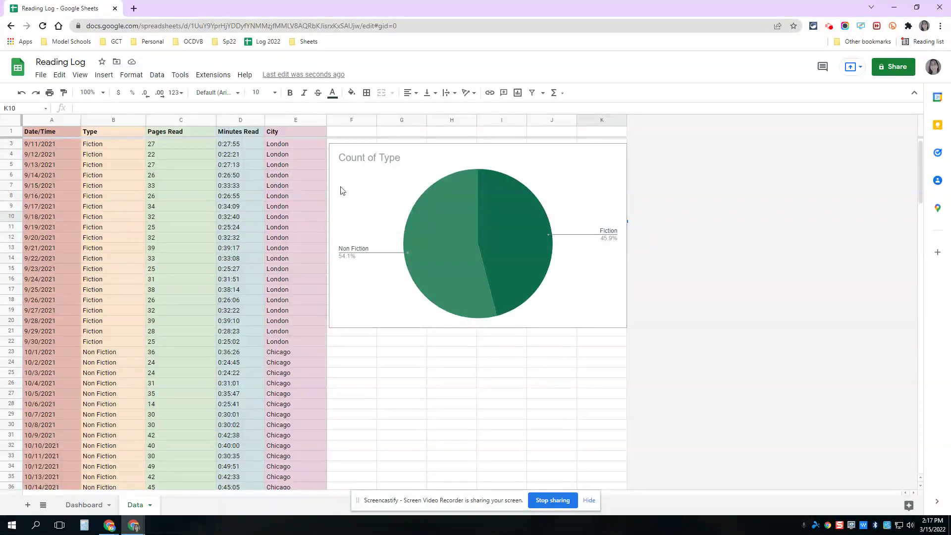
Edit the Count of Type pie chart and set its data range to E1:E173 to chart the cities.
left_click(438, 173)
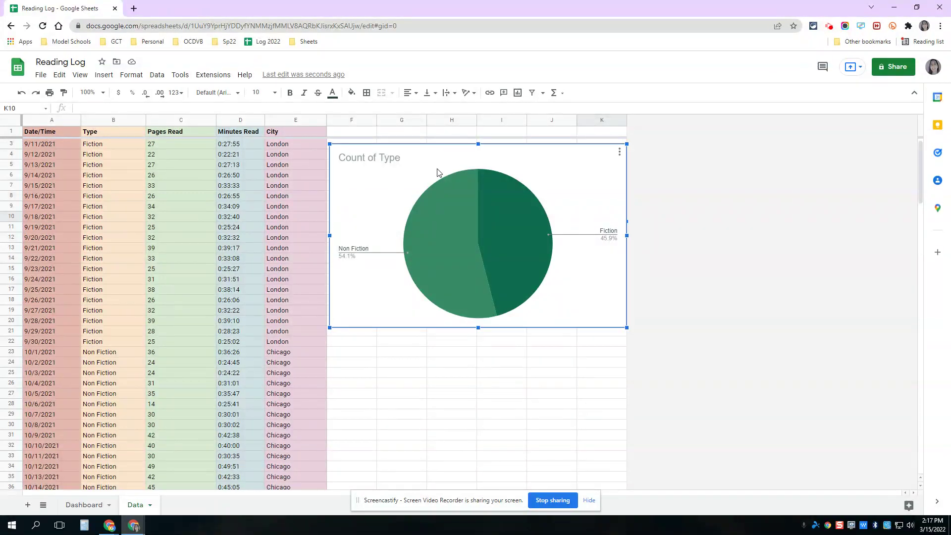
left_click(619, 152)
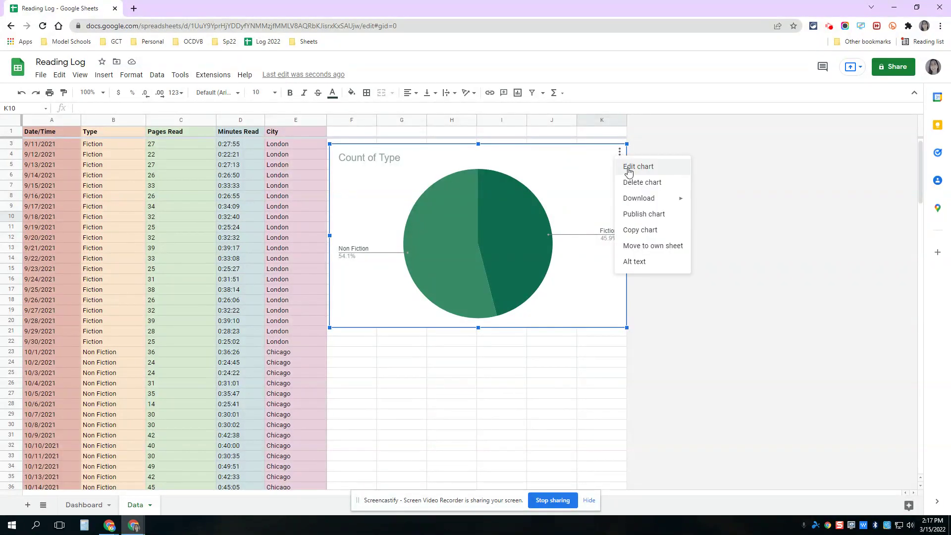
left_click(629, 168)
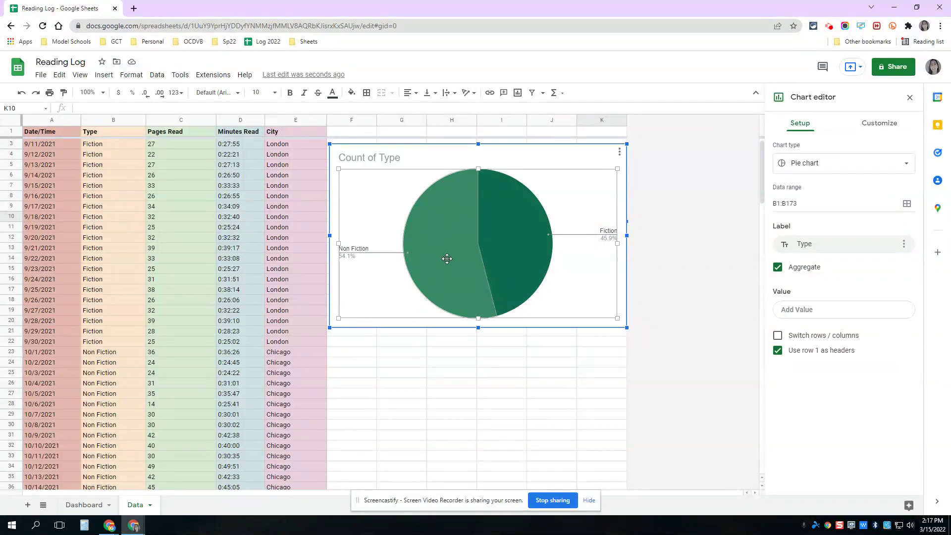
left_click(806, 207)
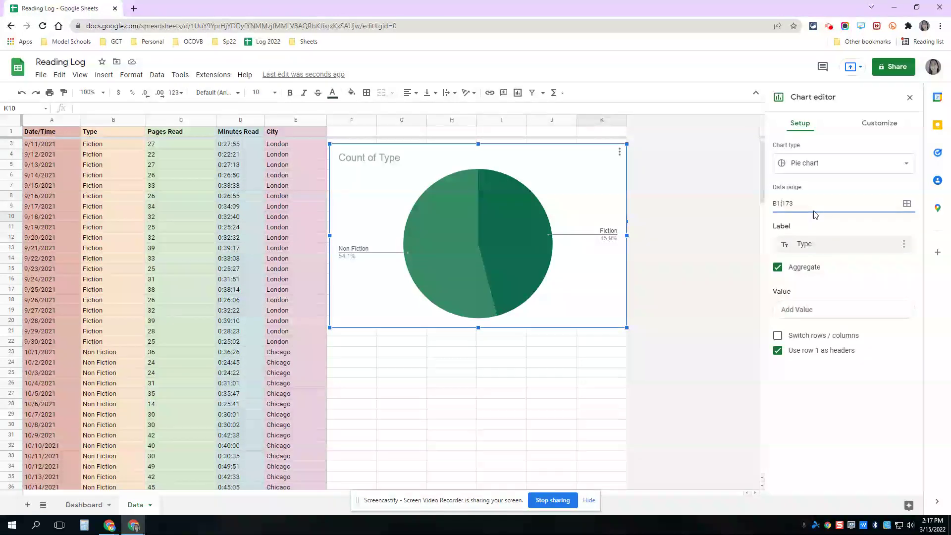
type("E")
key("BackSpace")
type("E")
key("Return")
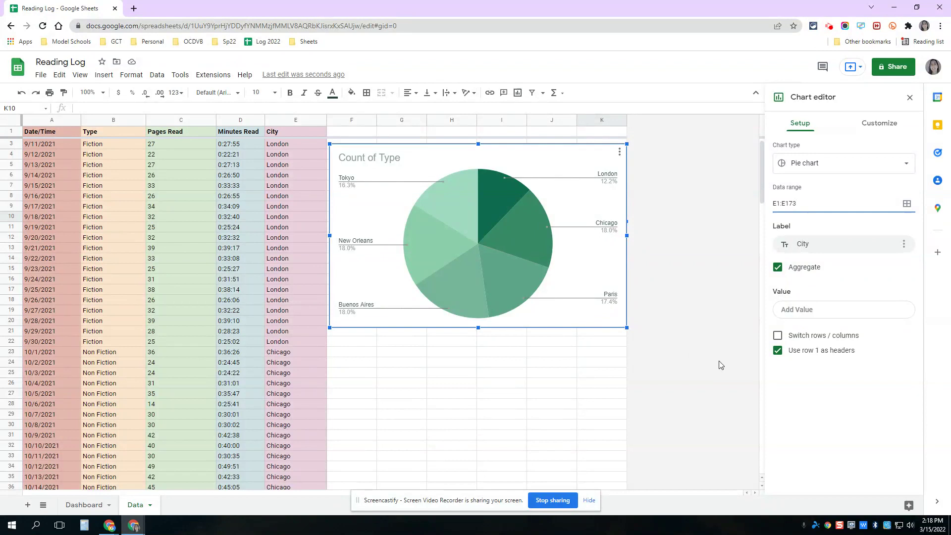
Set the pie chart's background color to light gray.
left_click(880, 127)
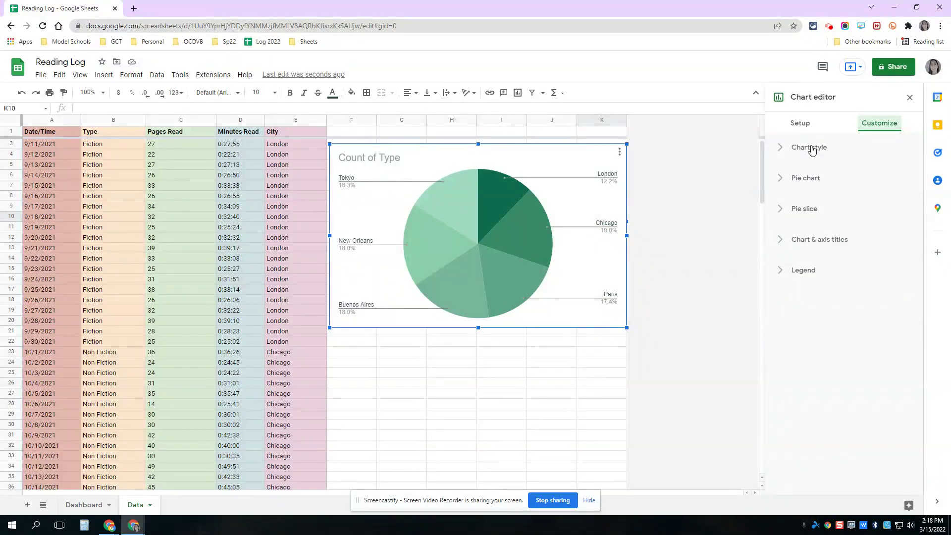
left_click(811, 148)
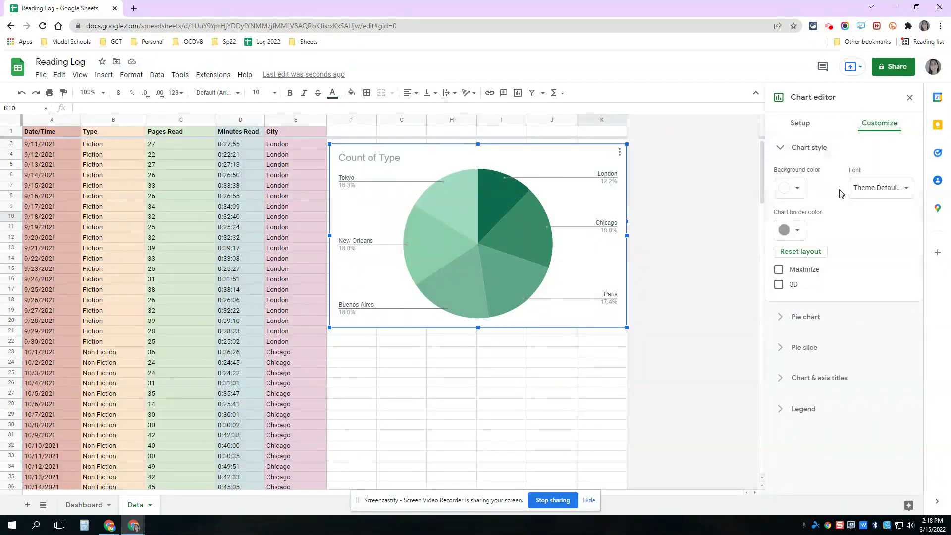
left_click(797, 192)
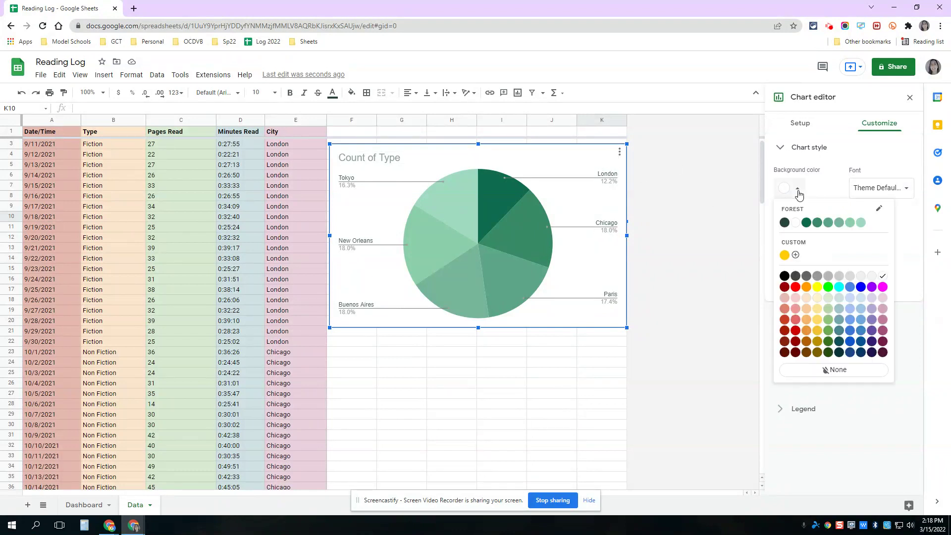
left_click(850, 276)
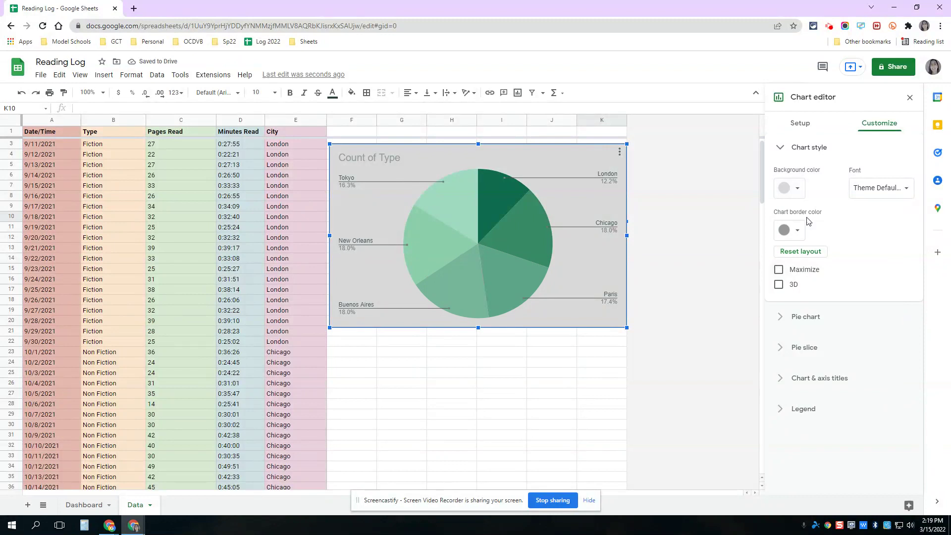
Try the 3D style and percentage slice labels on the pie chart, turning each off again.
left_click(778, 286)
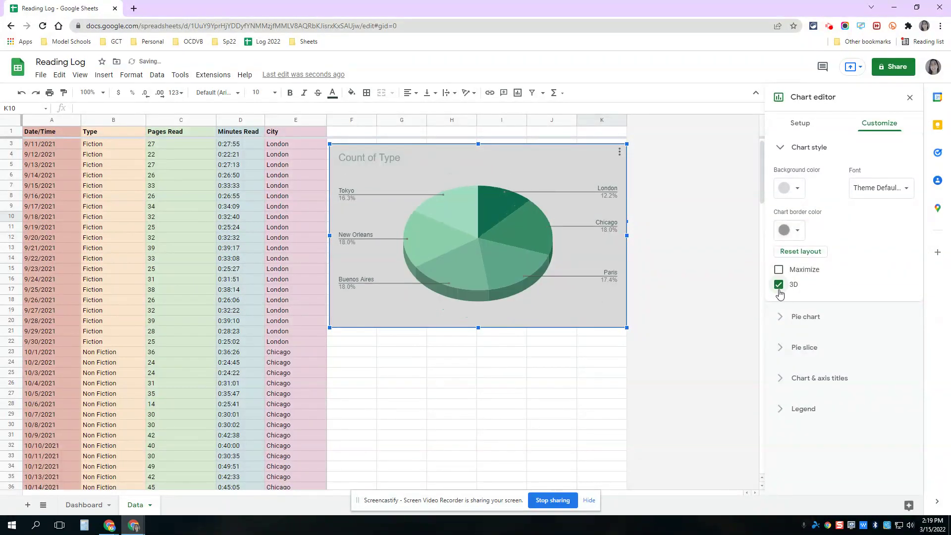
left_click(778, 291)
left_click(806, 321)
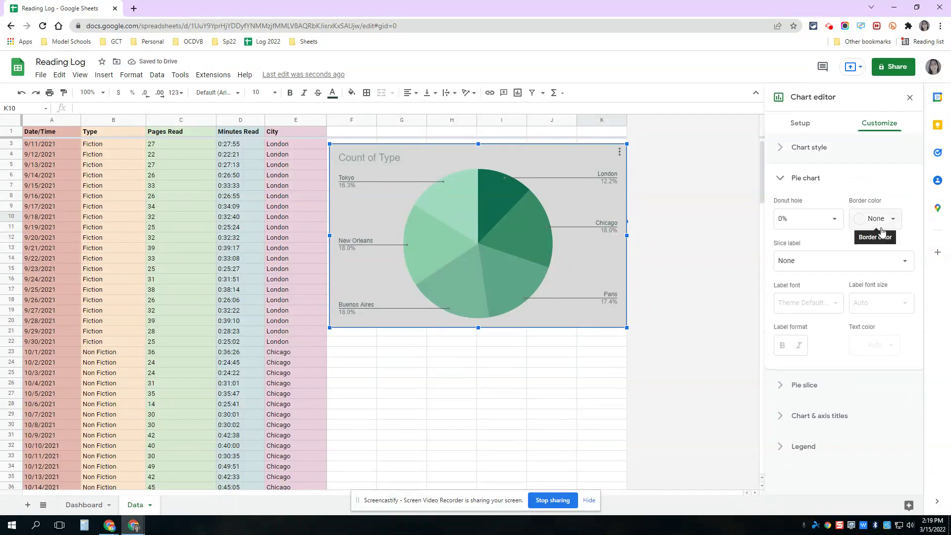
left_click(814, 267)
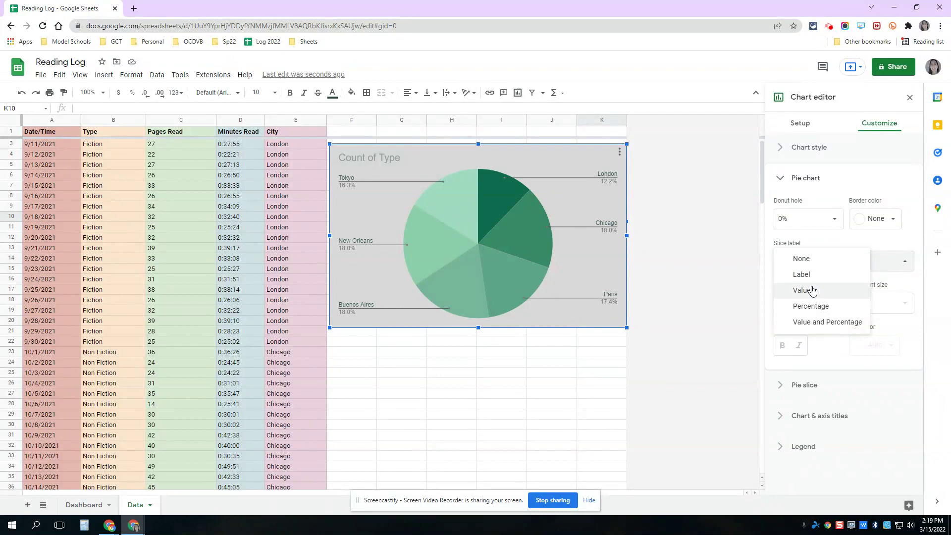
left_click(814, 306)
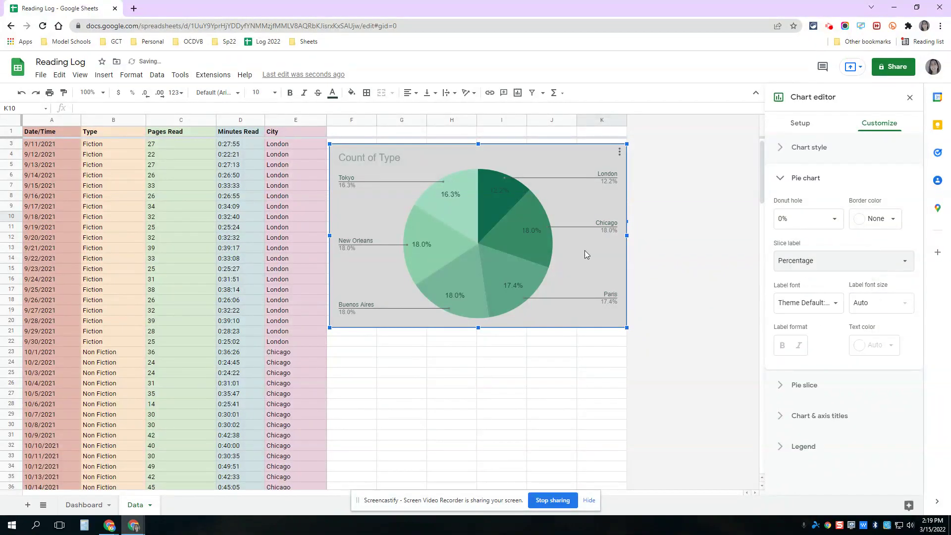
left_click(824, 261)
left_click(807, 212)
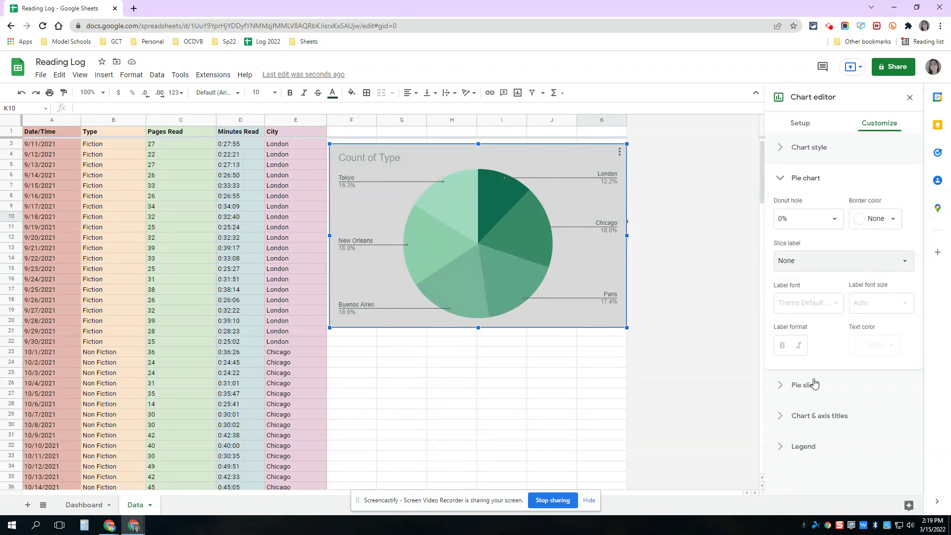
Color the pie chart's London slice red and its Chicago slice orange.
left_click(811, 385)
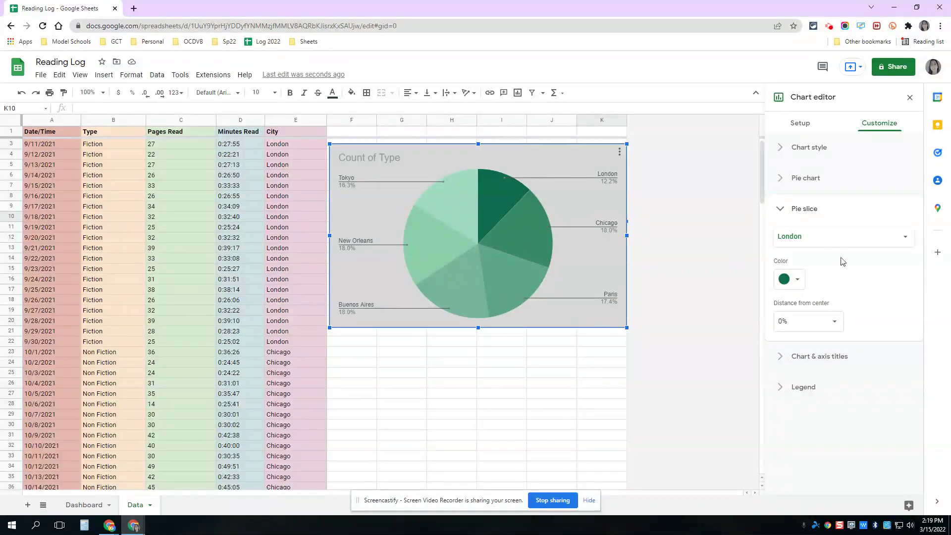
left_click(795, 285)
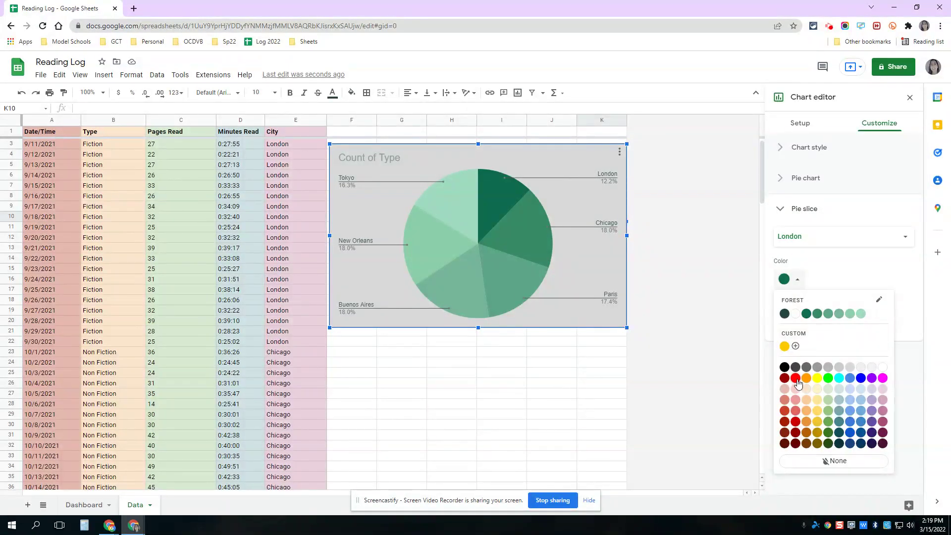
left_click(795, 379)
left_click(834, 245)
left_click(819, 250)
left_click(794, 280)
left_click(806, 377)
Color the Paris slice yellow and the New Orleans slice cyan.
left_click(828, 239)
left_click(817, 257)
left_click(797, 280)
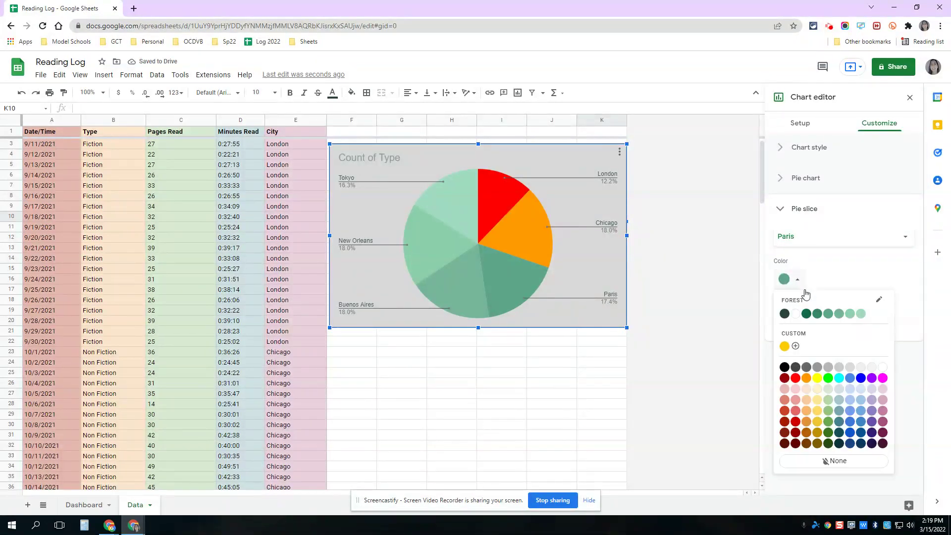
left_click(817, 378)
left_click(824, 242)
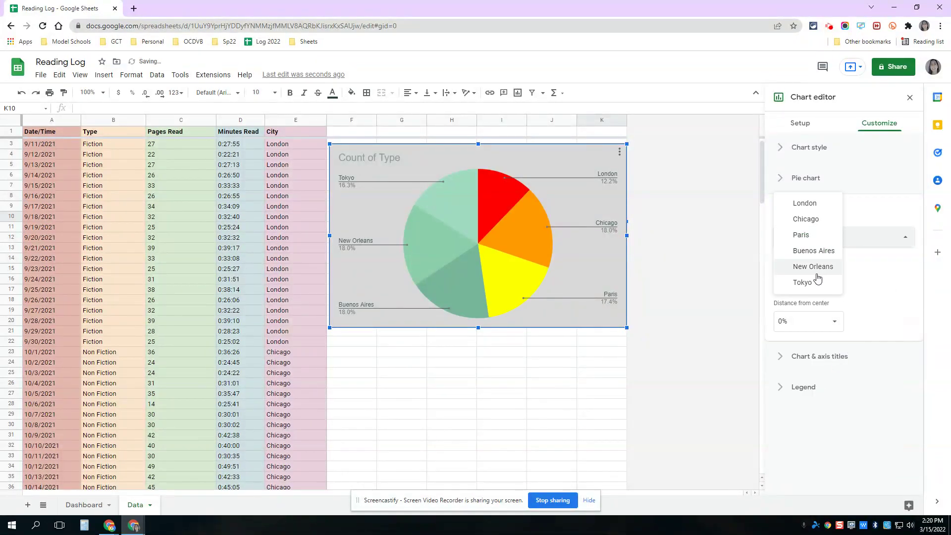
left_click(813, 266)
left_click(795, 280)
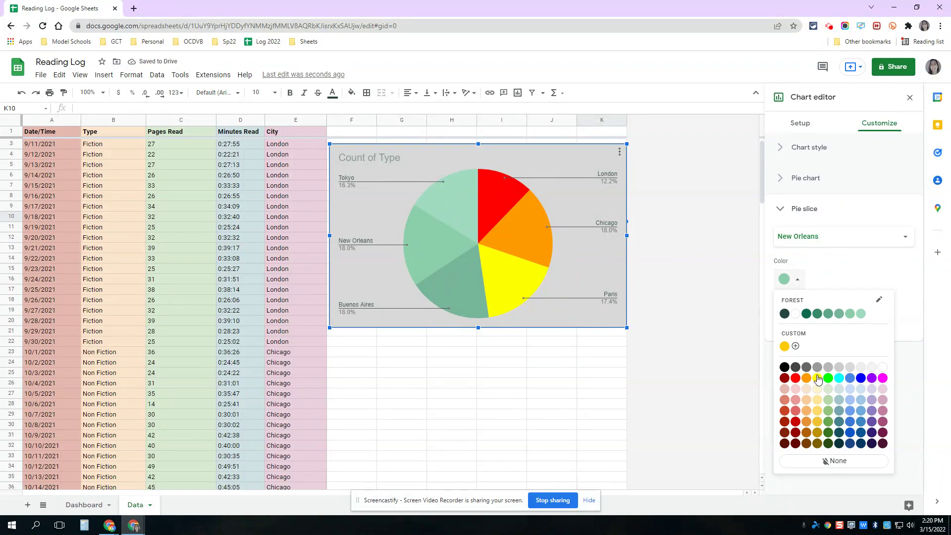
left_click(840, 379)
Color the Tokyo slice of the pie chart purple.
left_click(839, 238)
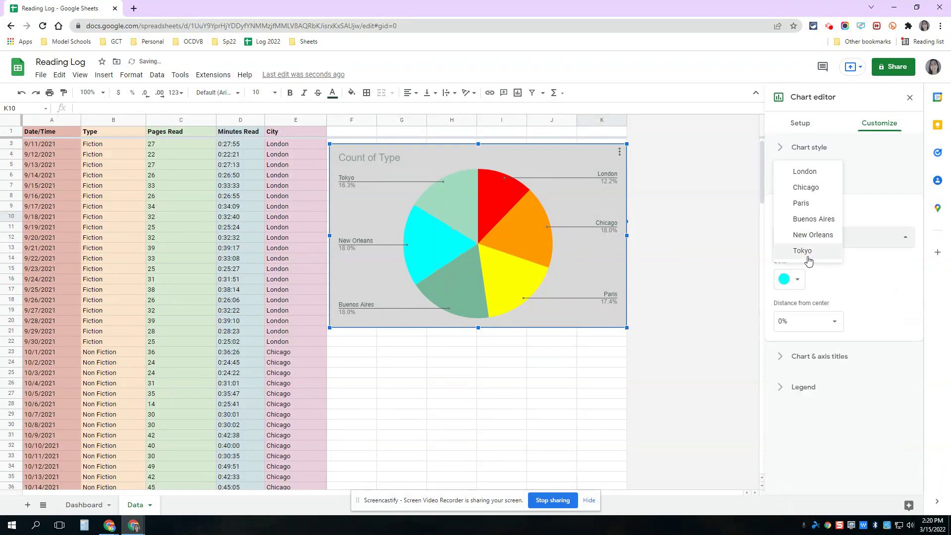
left_click(795, 250)
left_click(797, 278)
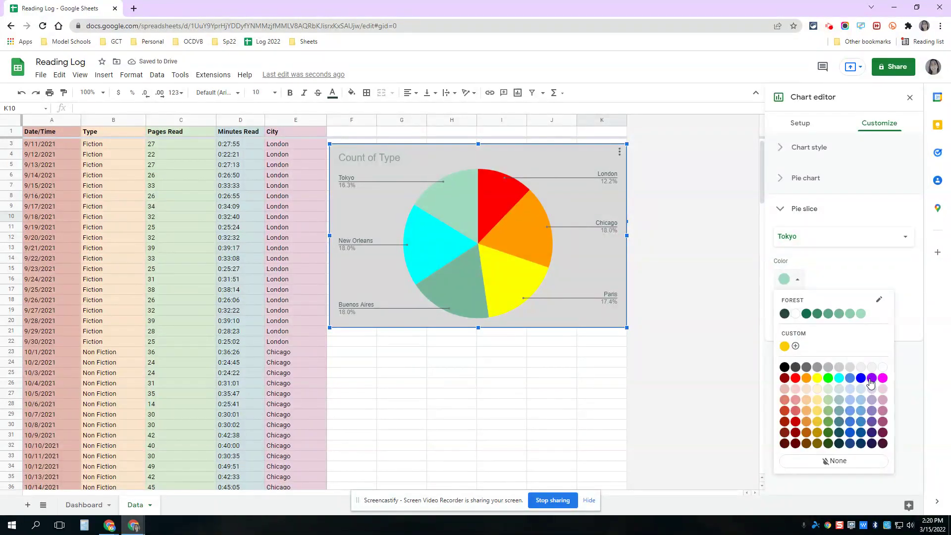
left_click(864, 379)
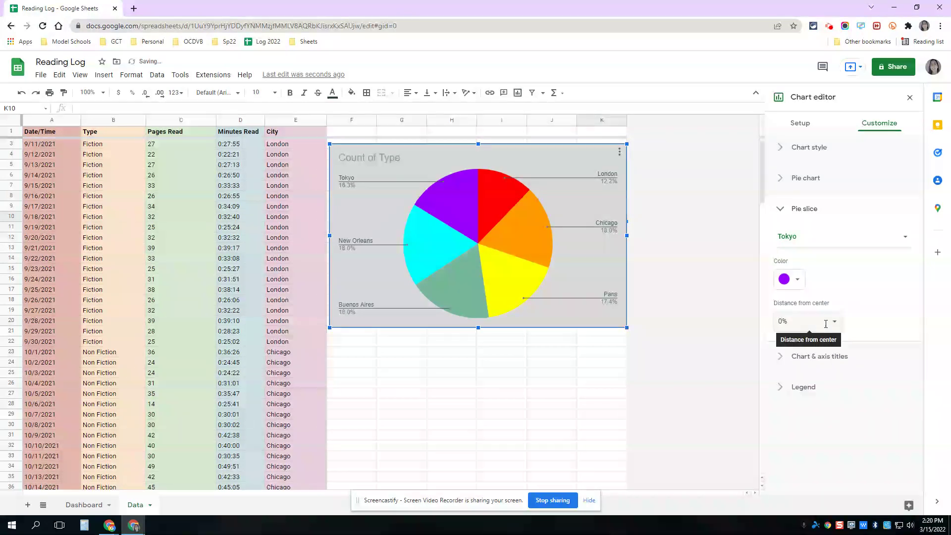
Change the pie chart's title to "Places Read About".
left_click(802, 356)
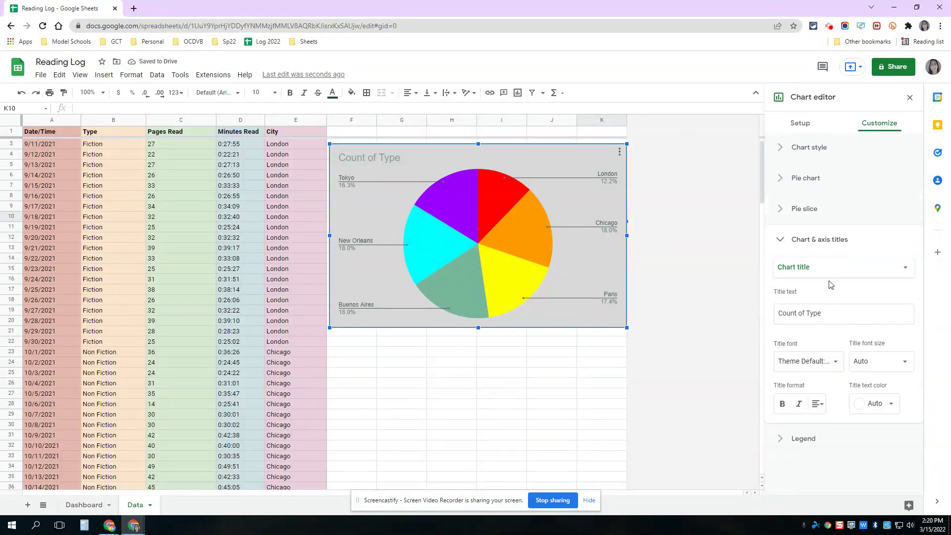
left_click(806, 317)
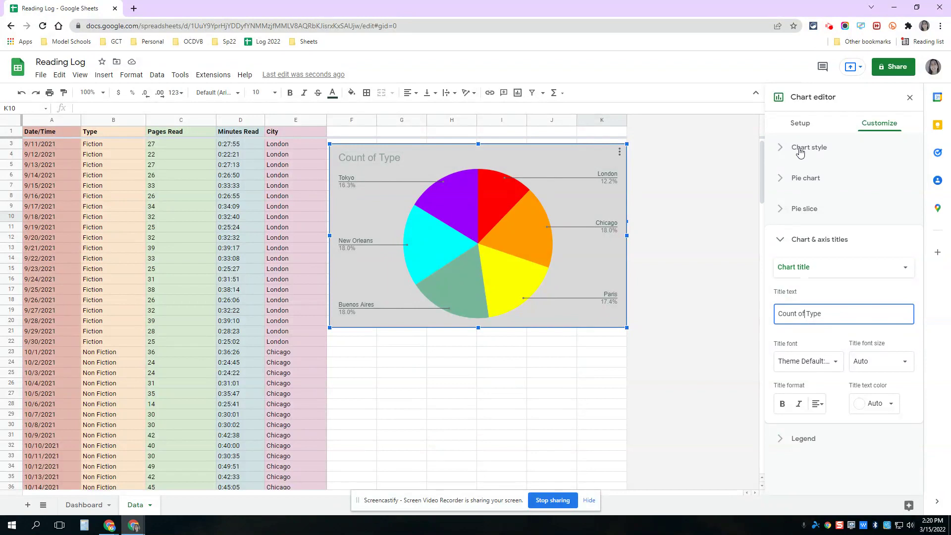
left_click(353, 157)
left_click(353, 157)
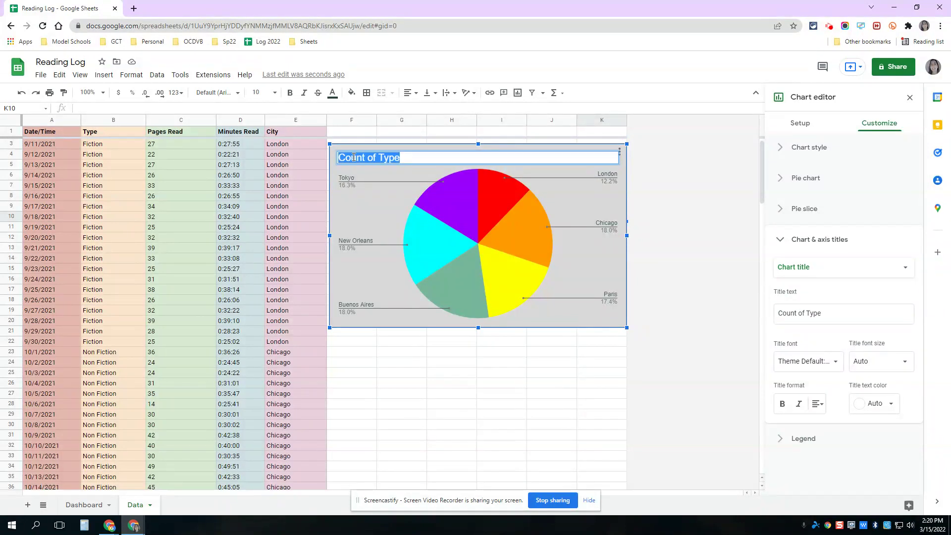
type("Place")
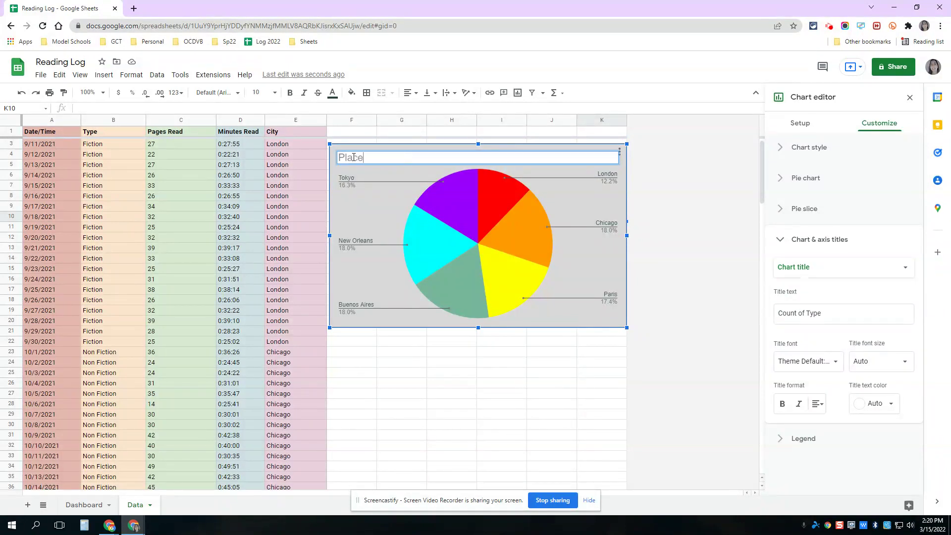
type("s REad")
key("BackSpace")
type("ead About")
Make the chart title's text black and bold.
left_click(875, 404)
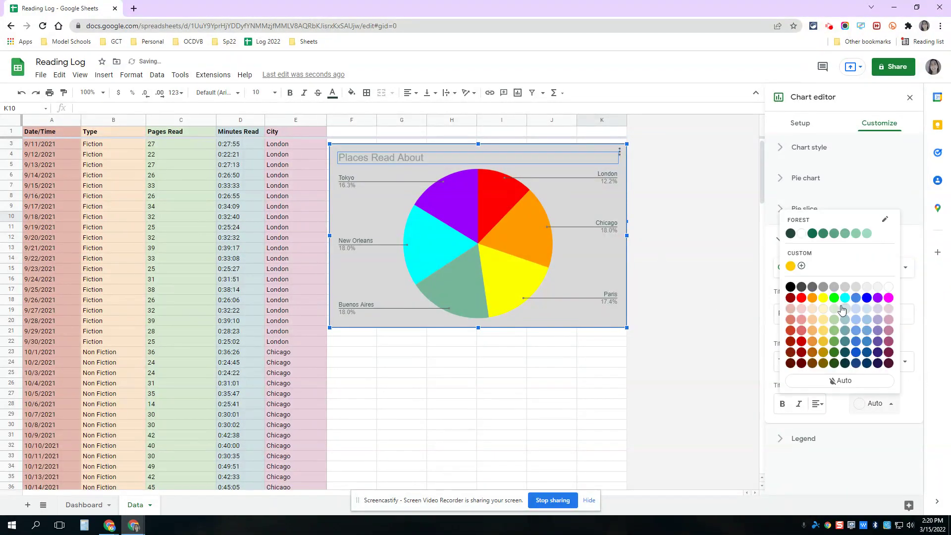
left_click(790, 288)
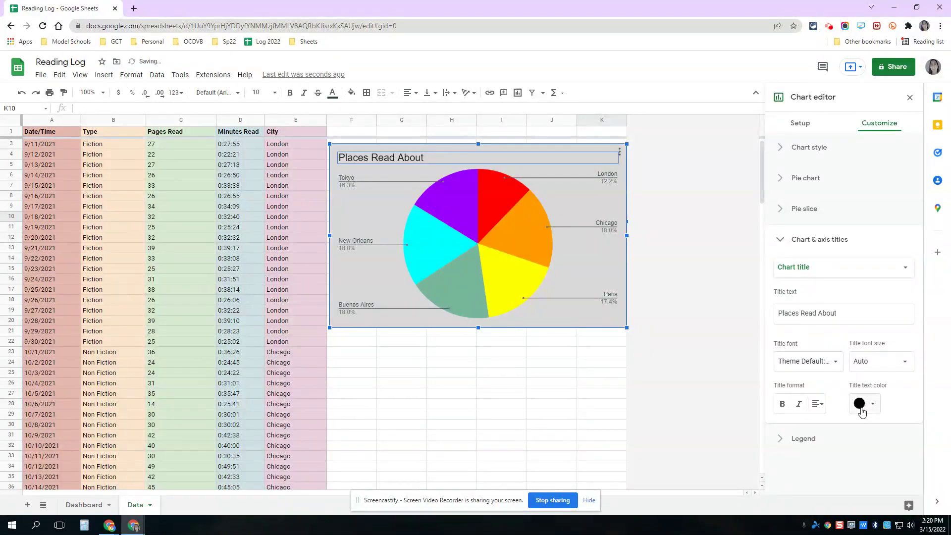
left_click(782, 404)
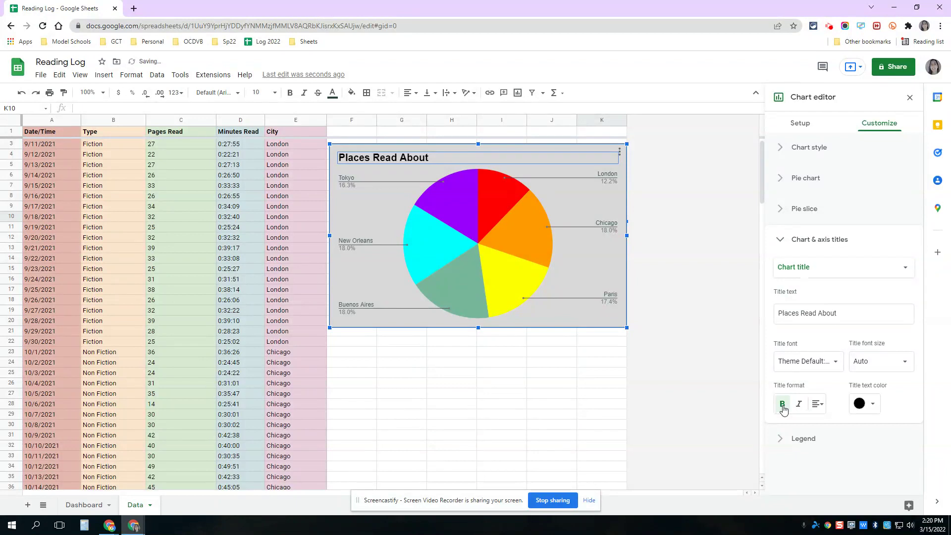
Set the pie chart's legend to font size 14 in bold and close the chart editor.
left_click(802, 438)
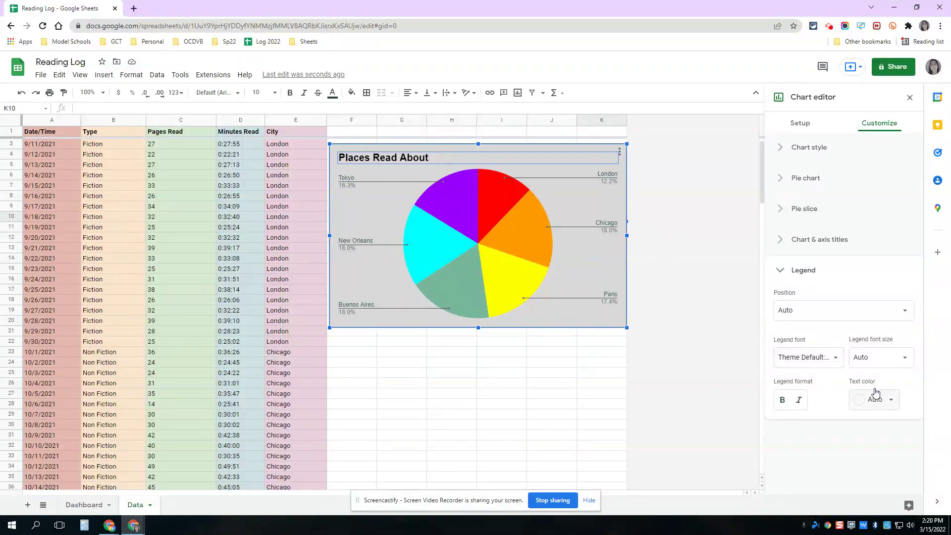
left_click(881, 359)
left_click(877, 243)
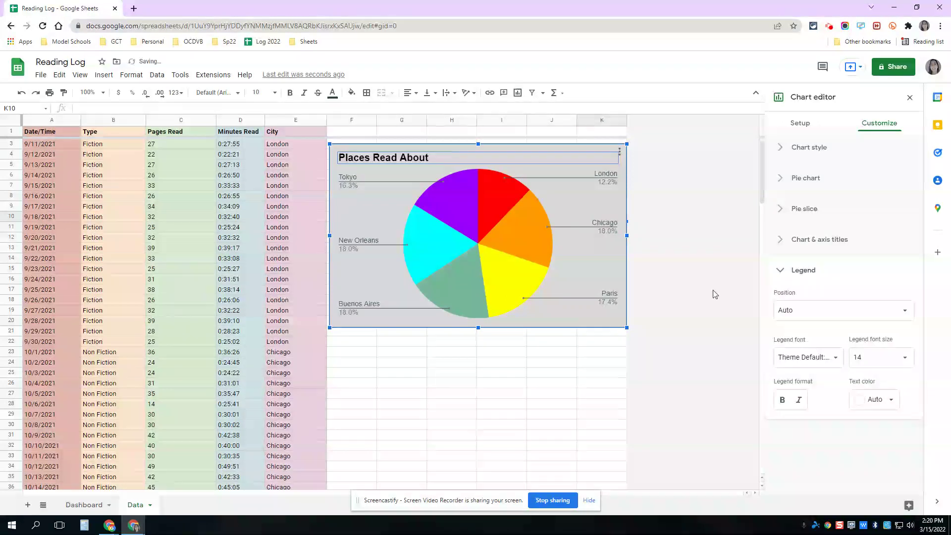
left_click(782, 401)
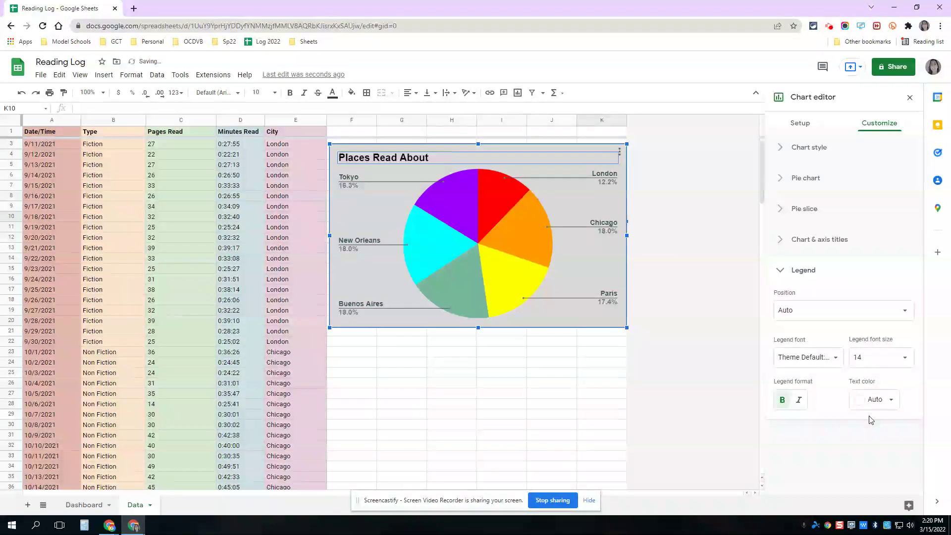
left_click(910, 99)
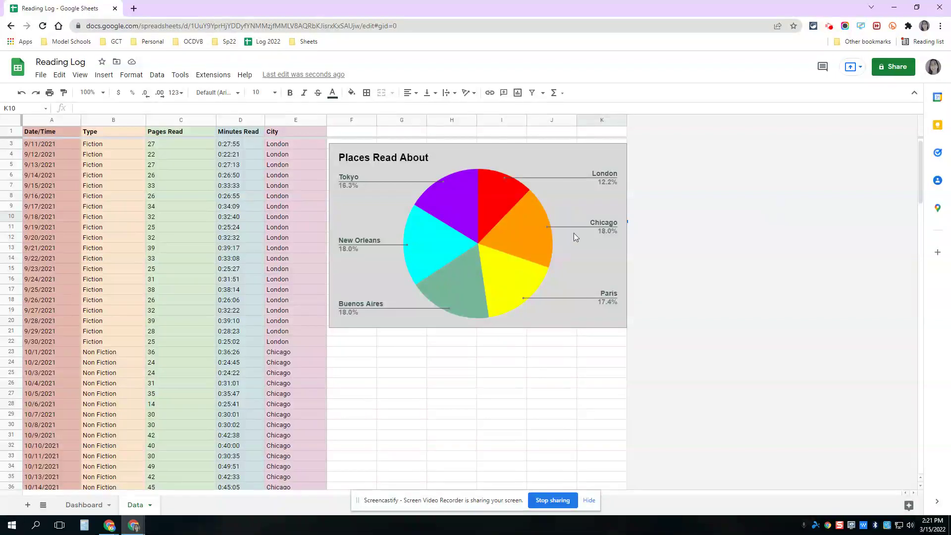